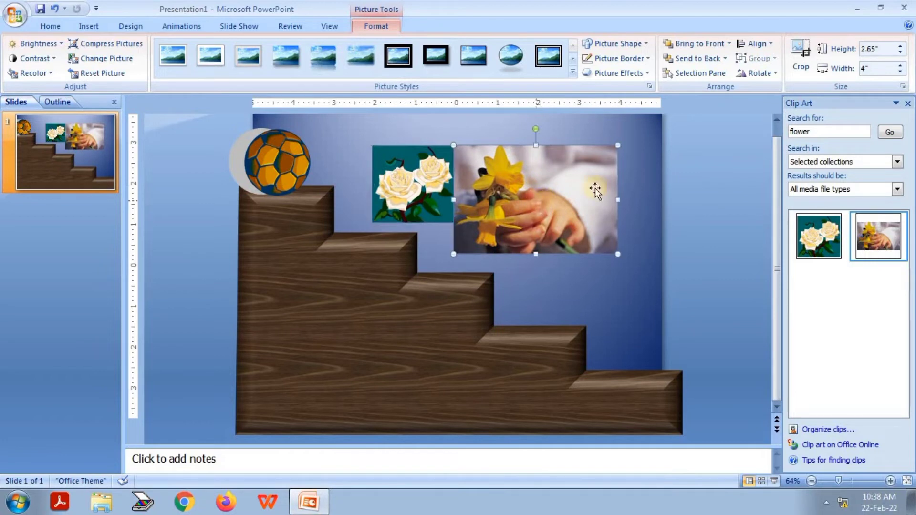
# Narrow the daffodil picture to match the rose picture's width and space the two pictures side by side above the stairs.
pyautogui.moveTo(619, 200); pyautogui.dragTo(536, 200)
pyautogui.moveTo(495, 255); pyautogui.dragTo(595, 184)
pyautogui.moveTo(438, 177); pyautogui.dragTo(499, 177)
pyautogui.click(630, 179)
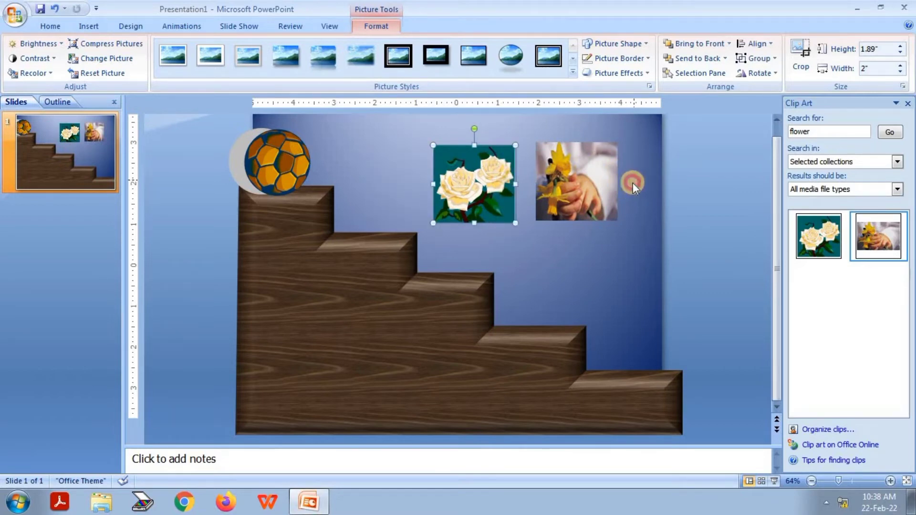
# Draw a Frame shape about 2" high and 2.17" wide around the daffodil picture.
pyautogui.click(91, 26)
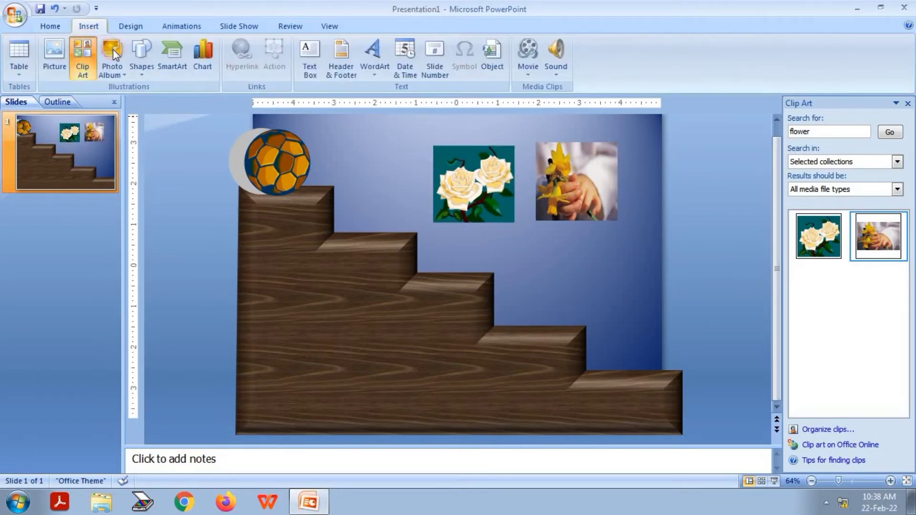
pyautogui.click(142, 57)
pyautogui.click(190, 210)
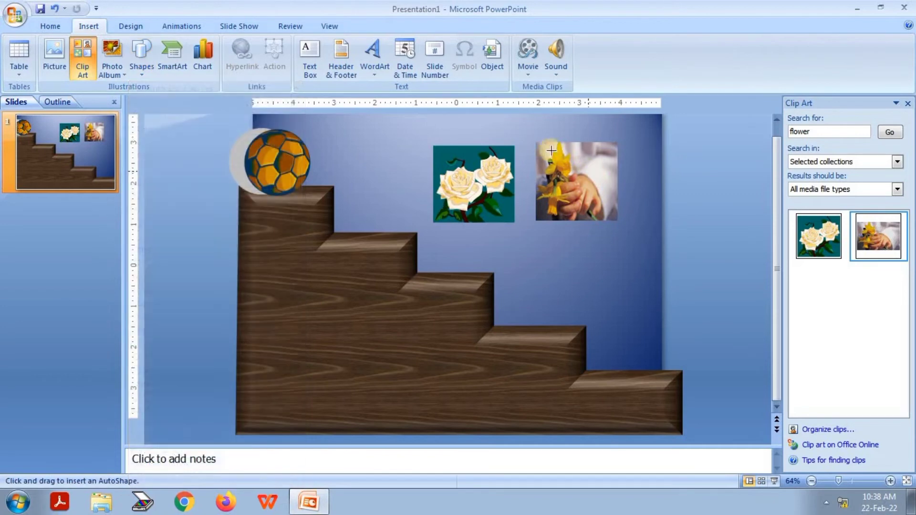
pyautogui.moveTo(535, 142)
pyautogui.mouseDown()
pyautogui.moveTo(637, 231)
pyautogui.moveTo(625, 224)
pyautogui.mouseUp()
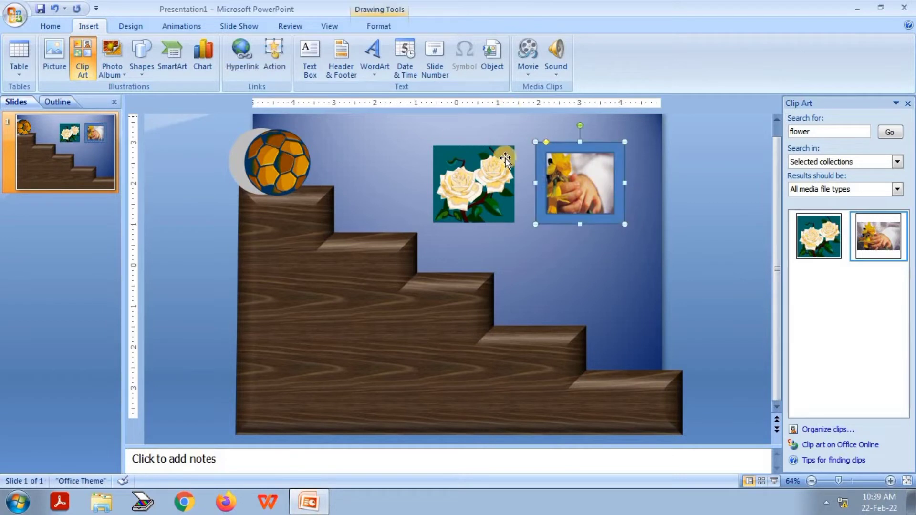
# Fill the frame around the daffodil picture with the pale blue-and-pink mottled texture and remove its outline.
pyautogui.click(598, 150)
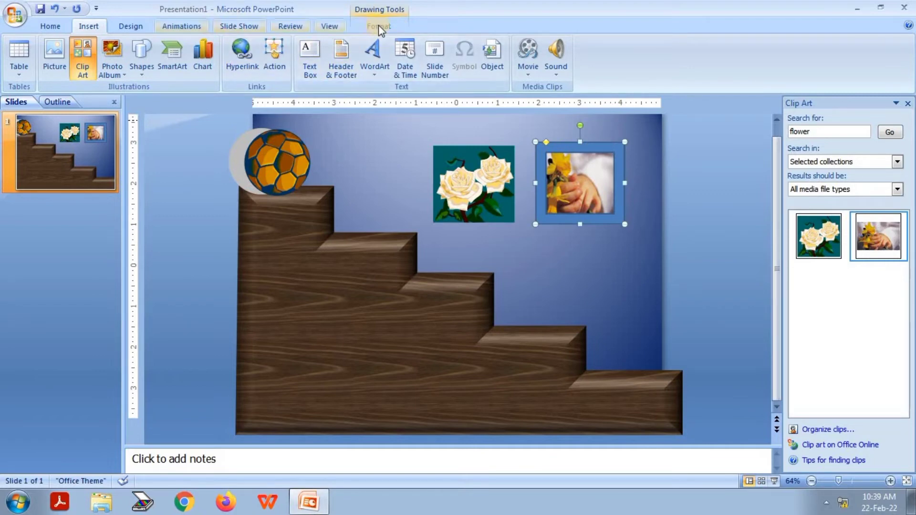
pyautogui.click(379, 26)
pyautogui.click(325, 44)
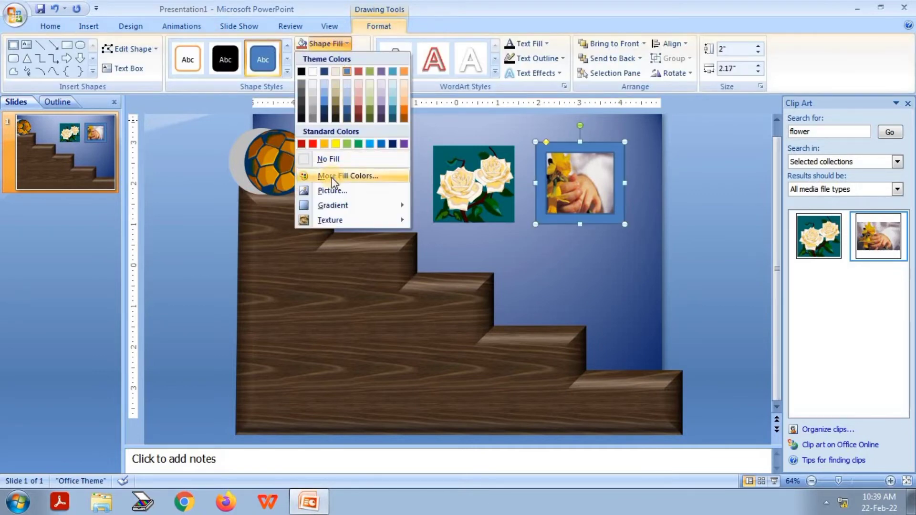
pyautogui.moveTo(334, 220)
pyautogui.click(557, 371)
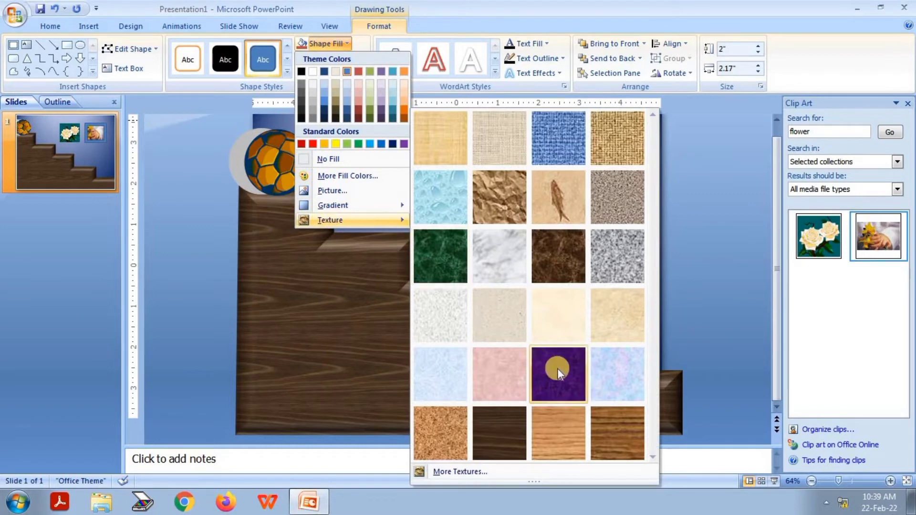
pyautogui.click(613, 373)
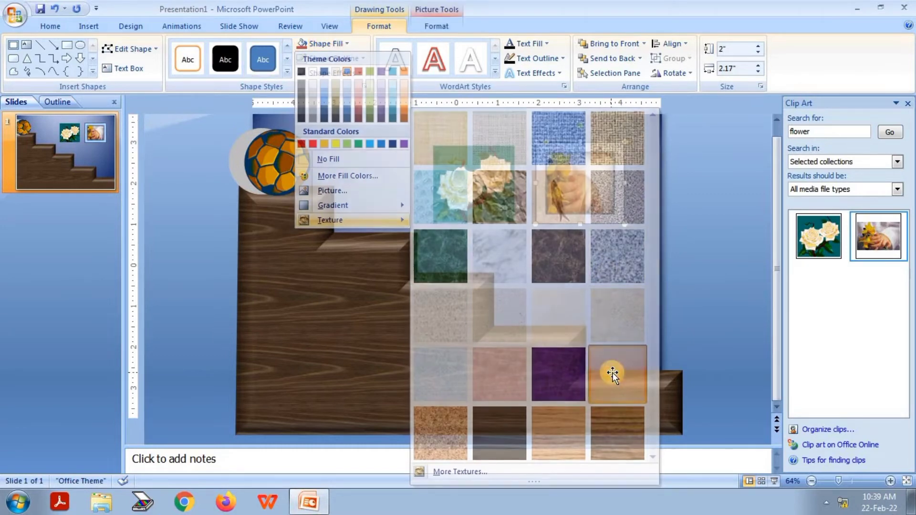
pyautogui.click(319, 57)
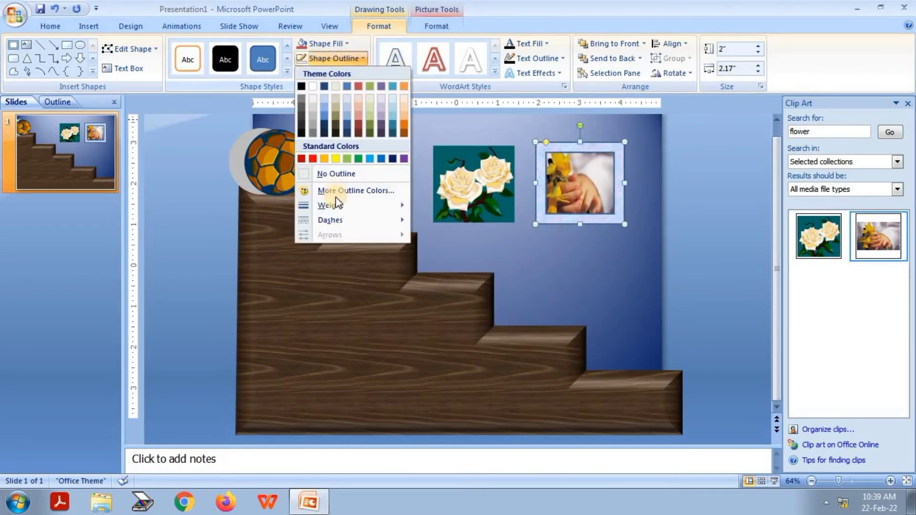
pyautogui.click(340, 175)
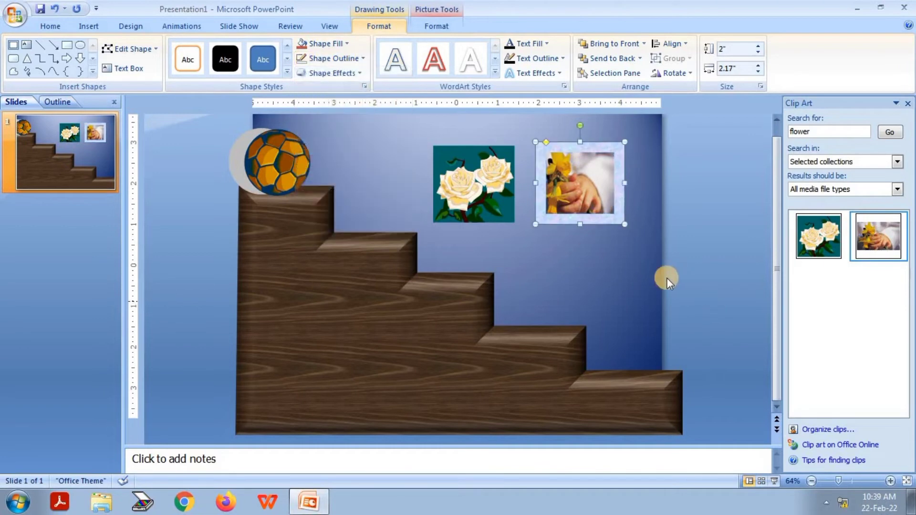
# Place a copy of the textured frame around the rose picture.
pyautogui.click(616, 250)
pyautogui.click(612, 221)
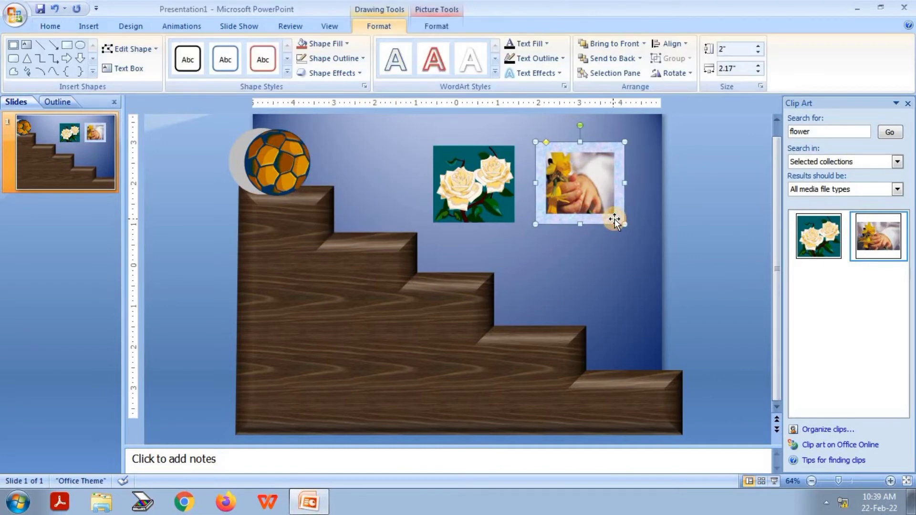
pyautogui.moveTo(615, 219)
pyautogui.mouseDown()
pyautogui.moveTo(474, 205)
pyautogui.moveTo(509, 217)
pyautogui.mouseUp()
pyautogui.click(608, 300)
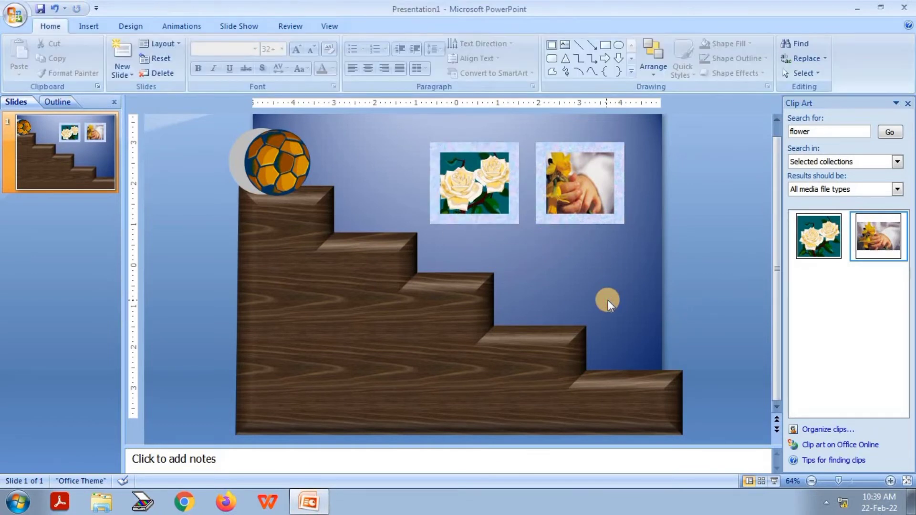
# Convert the ball clip art to a drawing object and ungroup it into its individual shapes.
pyautogui.click(270, 163)
pyautogui.rightClick(272, 162)
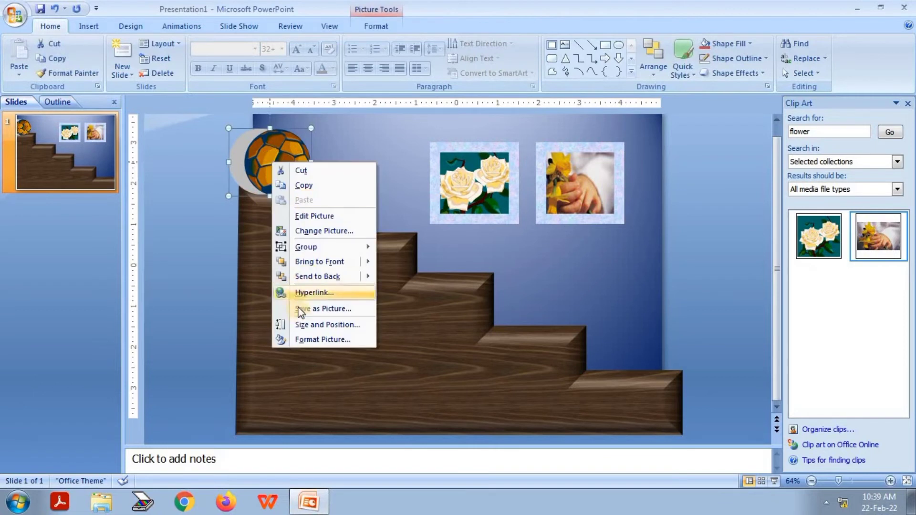
pyautogui.moveTo(315, 247)
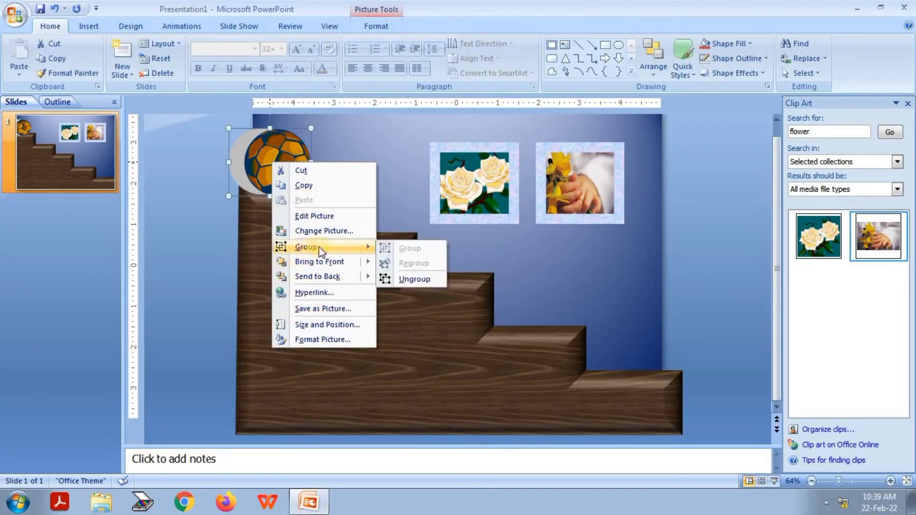
pyautogui.click(410, 279)
pyautogui.click(434, 297)
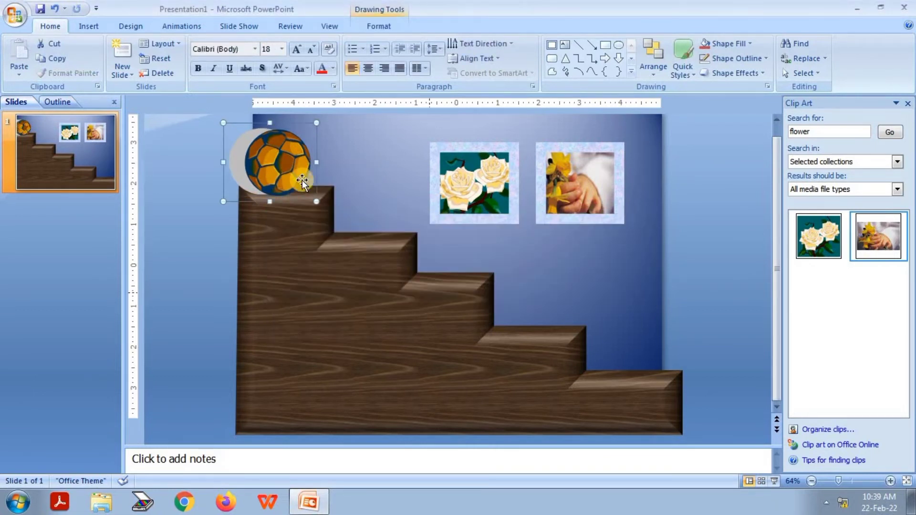
pyautogui.rightClick(292, 180)
pyautogui.moveTo(363, 230)
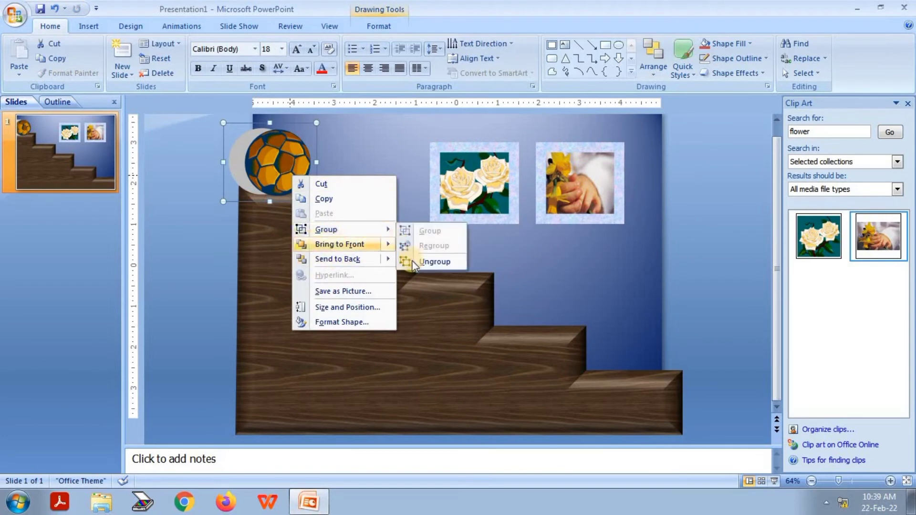
pyautogui.click(410, 262)
pyautogui.click(334, 148)
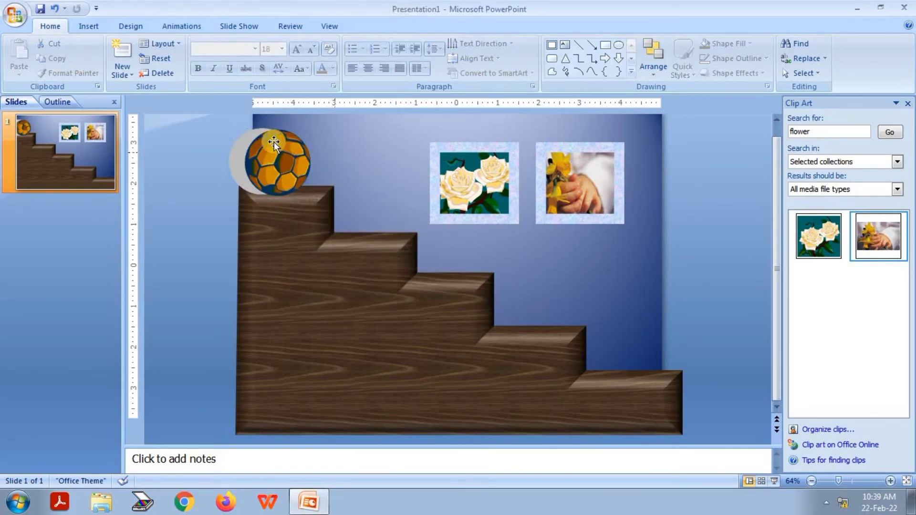
# Delete the grey shadow shape behind the ball and regroup the remaining ball pieces.
pyautogui.click(239, 158)
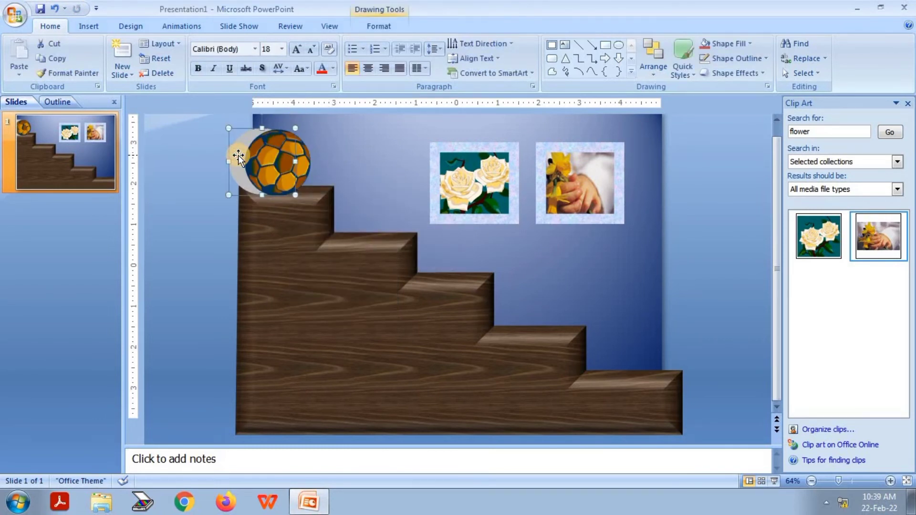
pyautogui.press('Delete')
pyautogui.click(260, 164)
pyautogui.rightClick(259, 164)
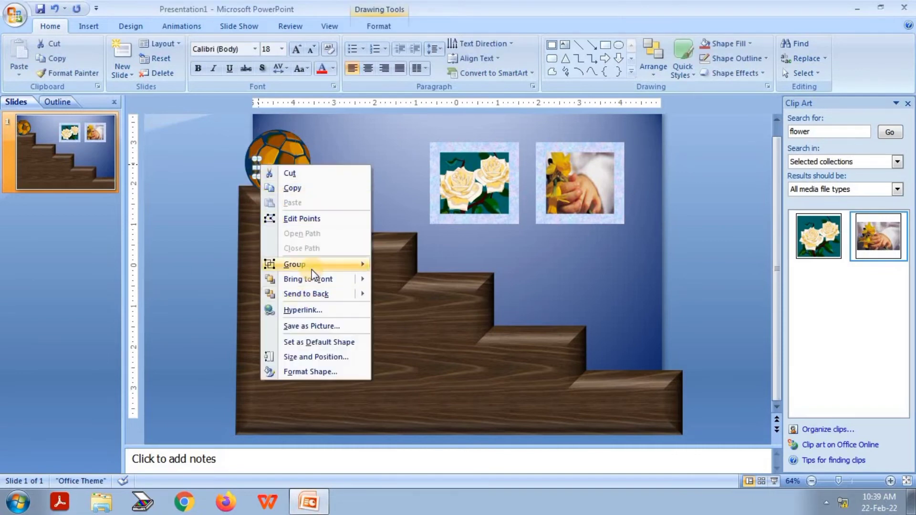
pyautogui.moveTo(311, 266)
pyautogui.click(407, 282)
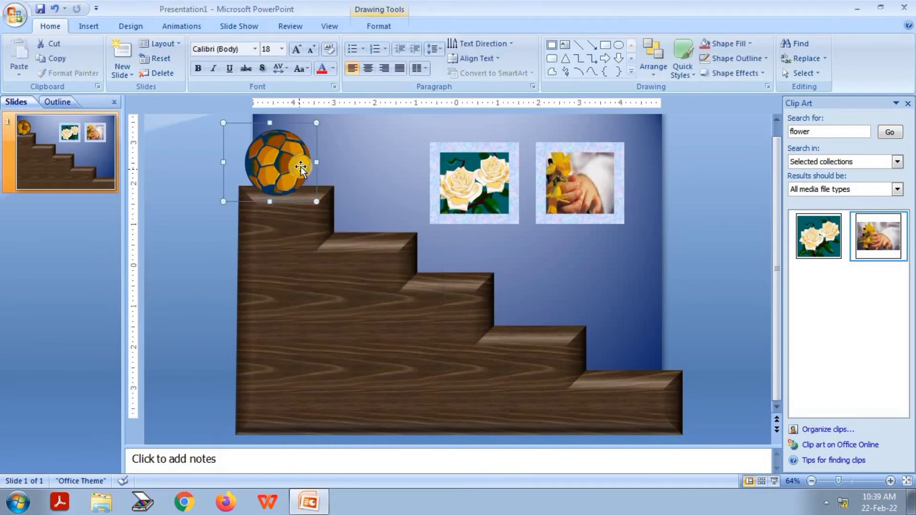
# Add a Bounce Right motion path to the ball as a custom animation, closing the Clip Art pane.
pyautogui.click(183, 27)
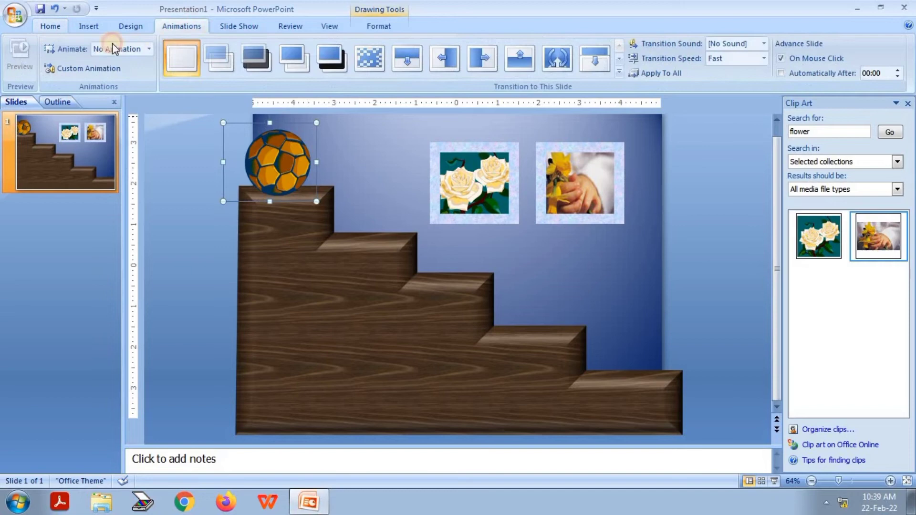
pyautogui.click(92, 69)
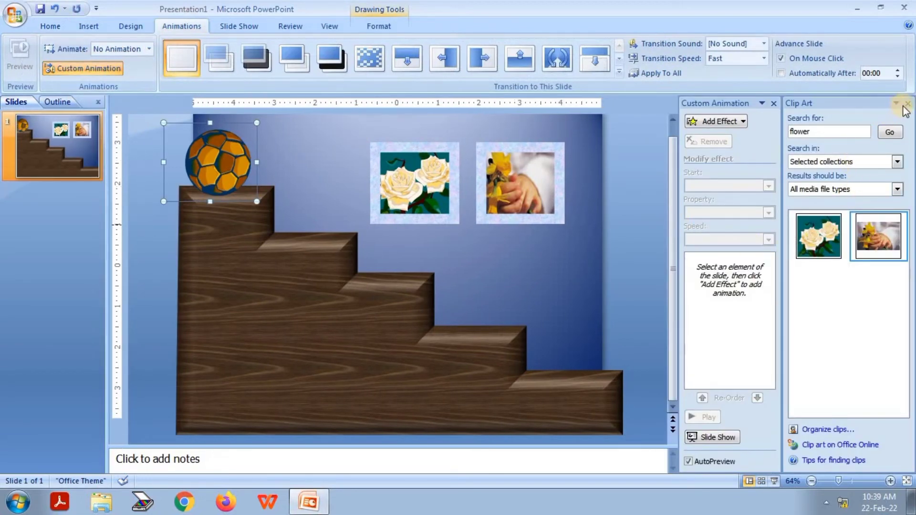
pyautogui.click(908, 104)
pyautogui.click(859, 122)
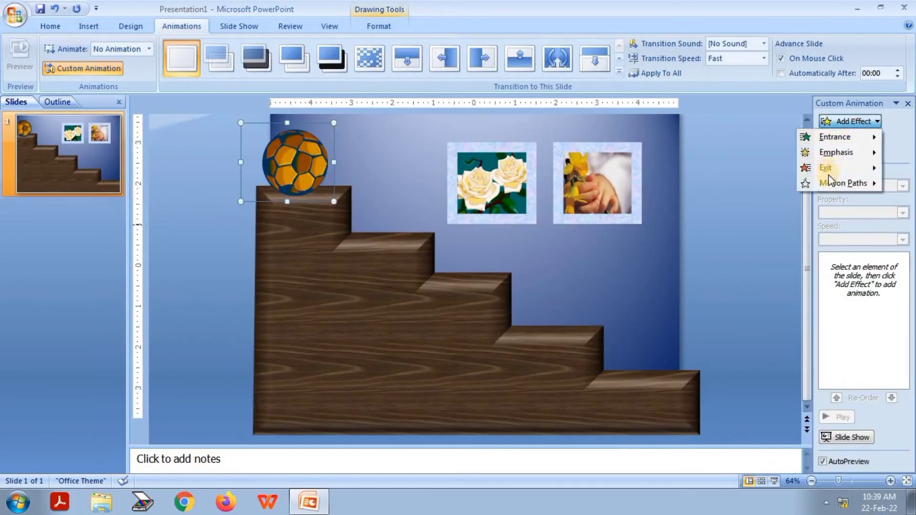
pyautogui.moveTo(830, 184)
pyautogui.click(726, 296)
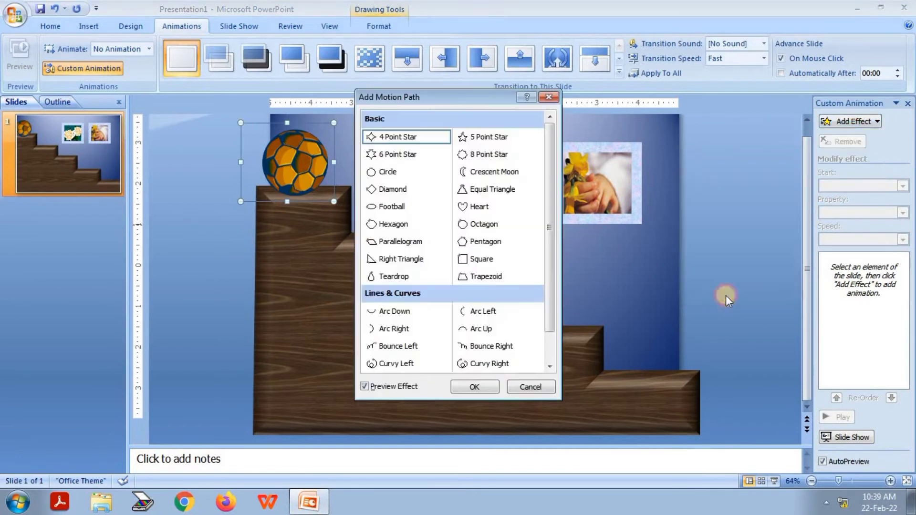
pyautogui.click(486, 348)
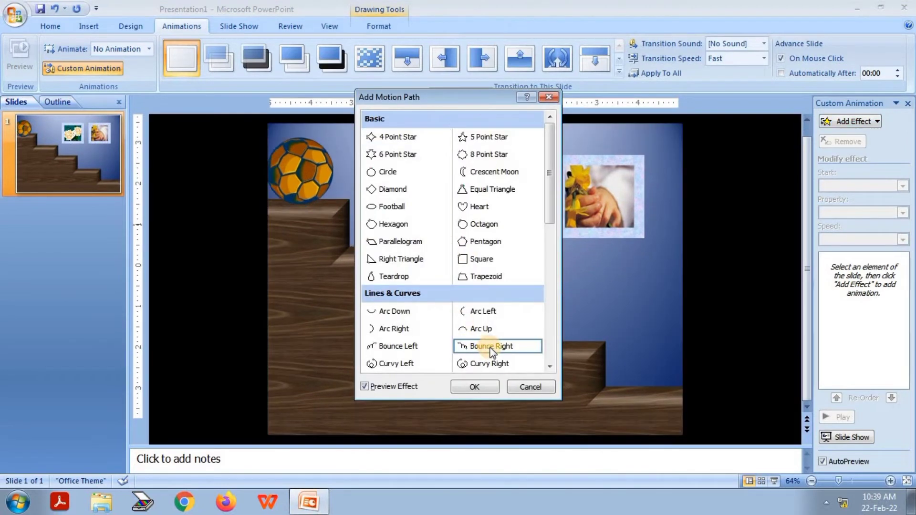
pyautogui.click(483, 388)
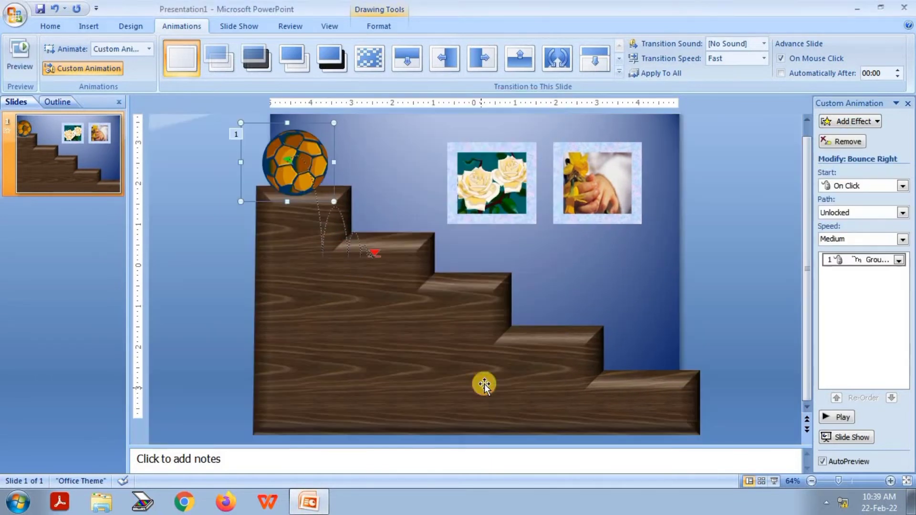
# Stretch the ball's Bounce Right path past the stairs' right end and down near the lowest step, and preview the animation.
pyautogui.click(373, 255)
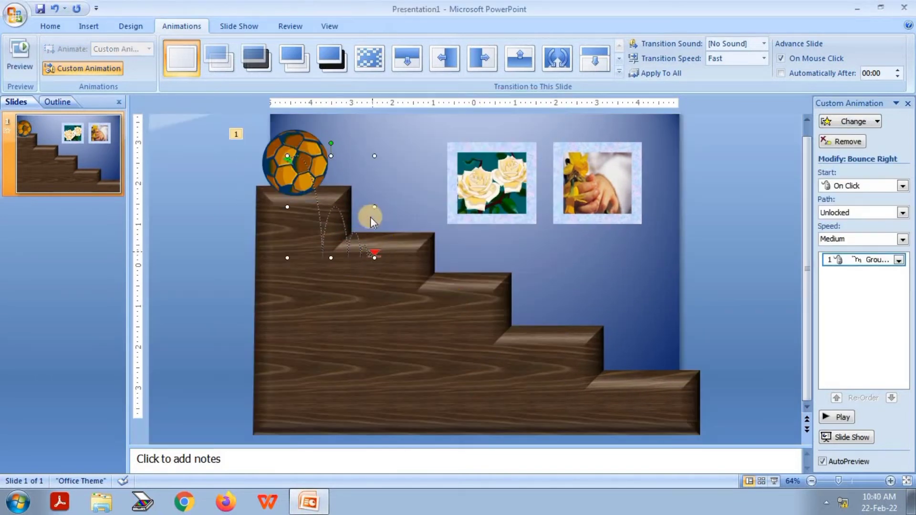
pyautogui.moveTo(374, 206); pyautogui.dragTo(703, 208)
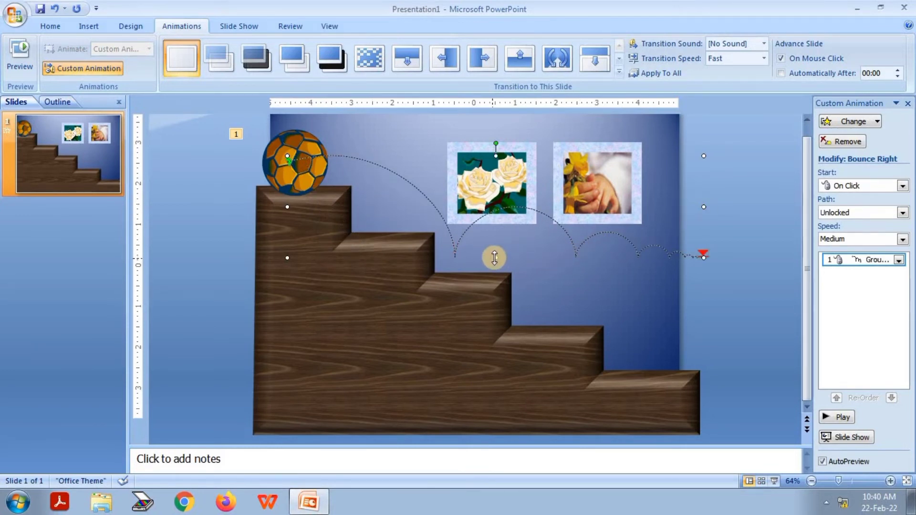
pyautogui.moveTo(494, 257); pyautogui.dragTo(519, 356)
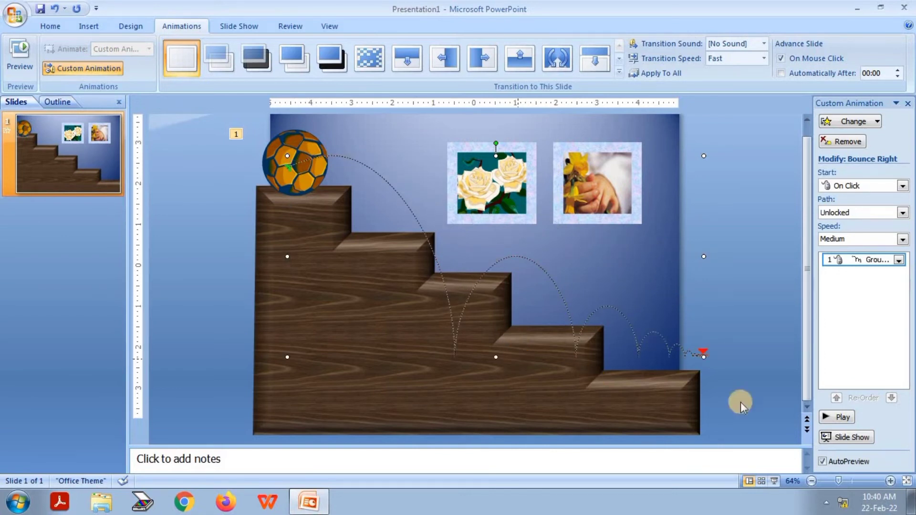
pyautogui.click(839, 422)
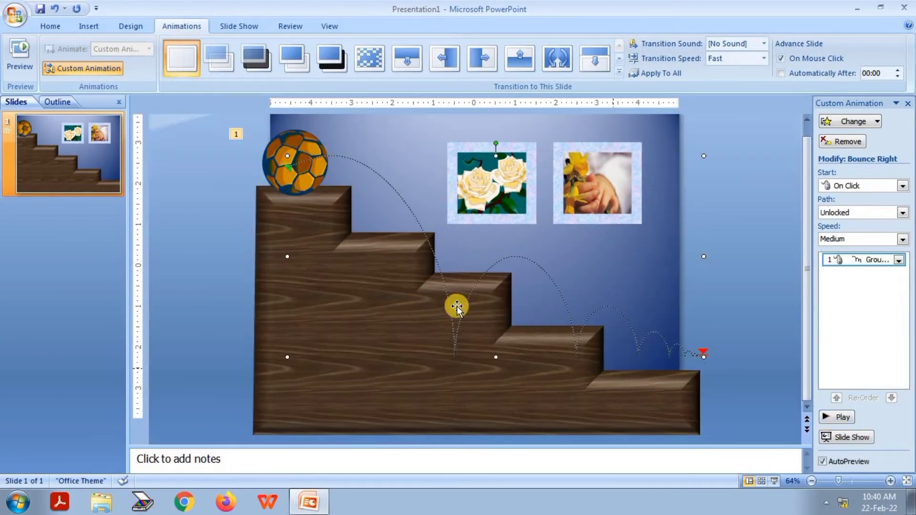
# Edit the motion path's points so the first bounces land on the third and fourth stairs with higher arcs between them.
pyautogui.rightClick(497, 357)
pyautogui.click(522, 366)
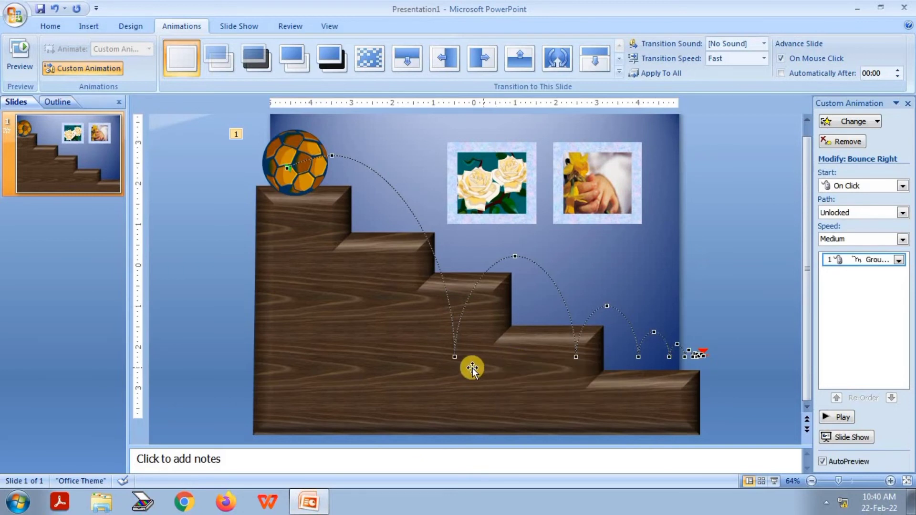
pyautogui.moveTo(454, 356); pyautogui.dragTo(457, 267)
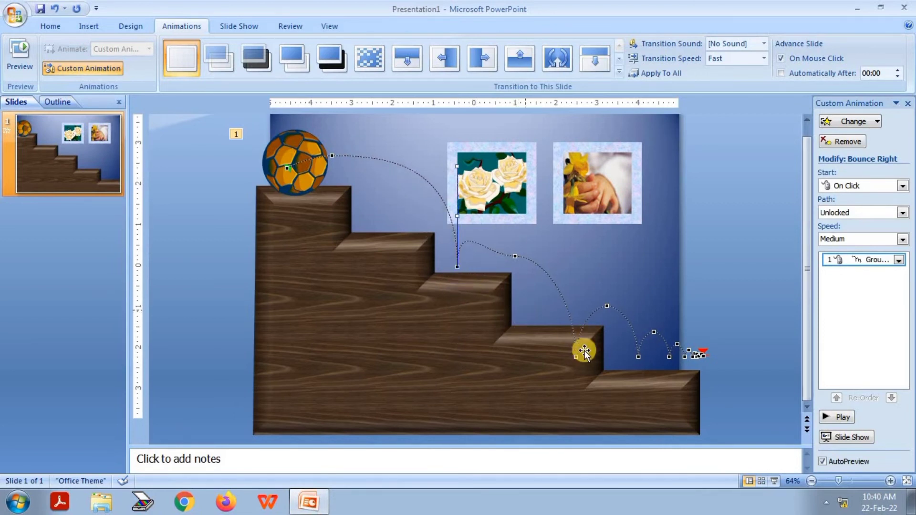
pyautogui.moveTo(577, 358); pyautogui.dragTo(611, 291)
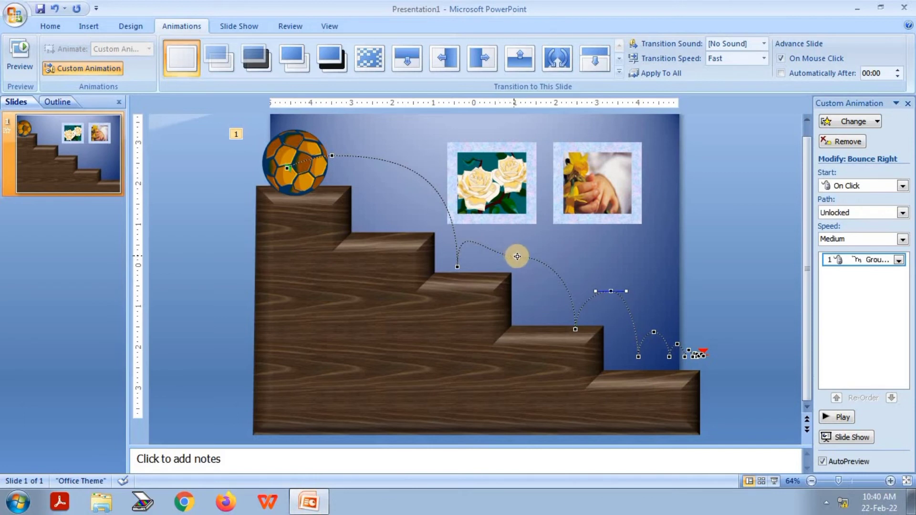
pyautogui.moveTo(517, 257); pyautogui.dragTo(526, 208)
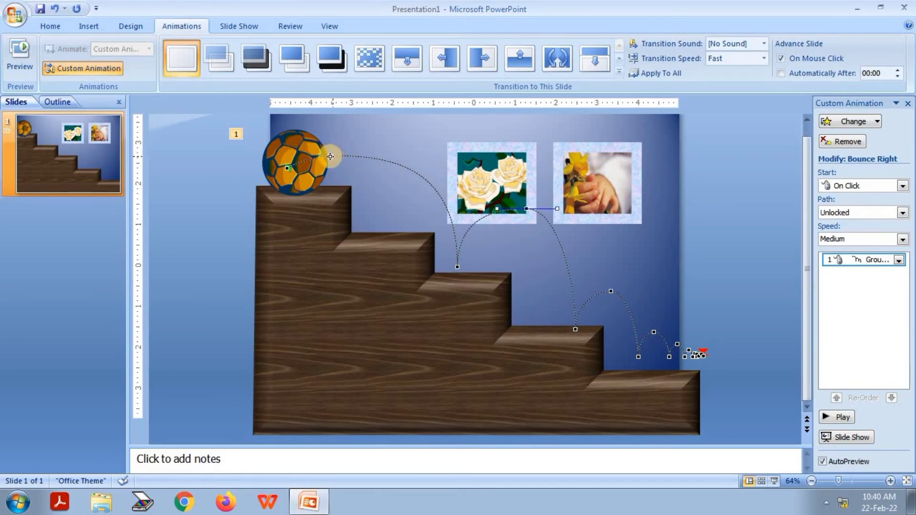
pyautogui.moveTo(330, 155)
pyautogui.mouseDown()
pyautogui.moveTo(333, 139)
pyautogui.moveTo(345, 147)
pyautogui.mouseUp()
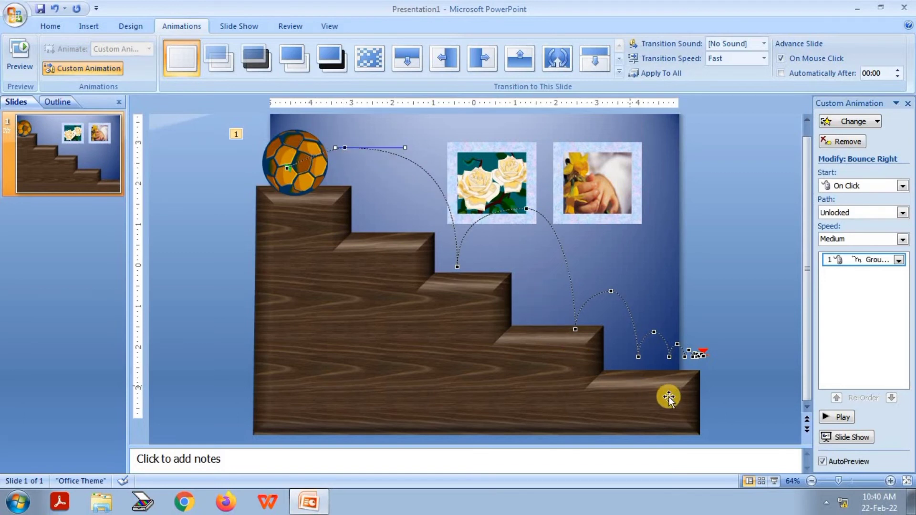
# Raise the motion path's landing point on the fourth stair and the peak of the following arc slightly, and preview the animation.
pyautogui.moveTo(574, 330); pyautogui.dragTo(614, 284)
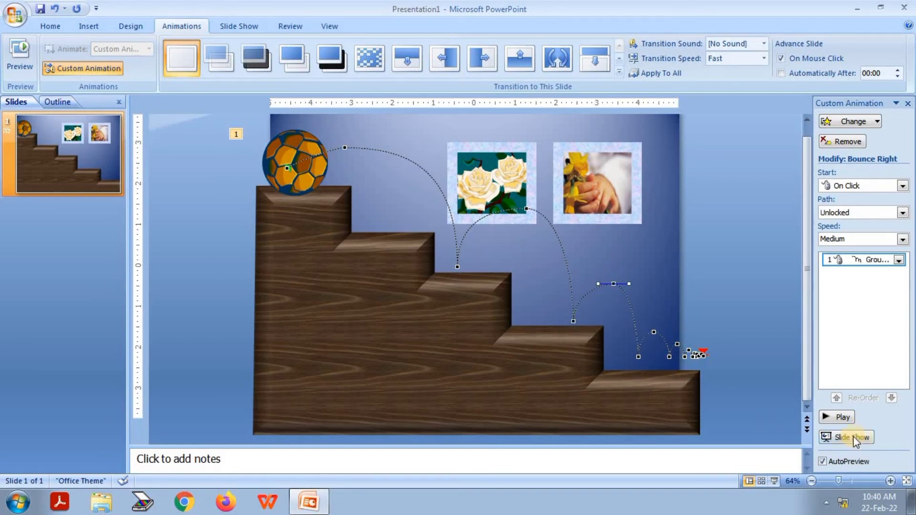
pyautogui.click(848, 417)
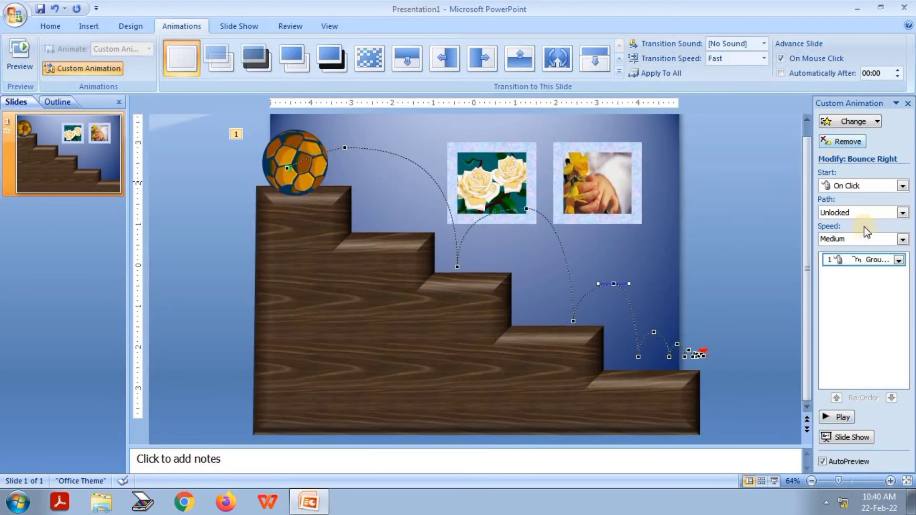
# Set the ball's Bounce Right timing to start With Previous, run at 5 seconds (Very Slow) and repeat Until End of Slide.
pyautogui.click(899, 260)
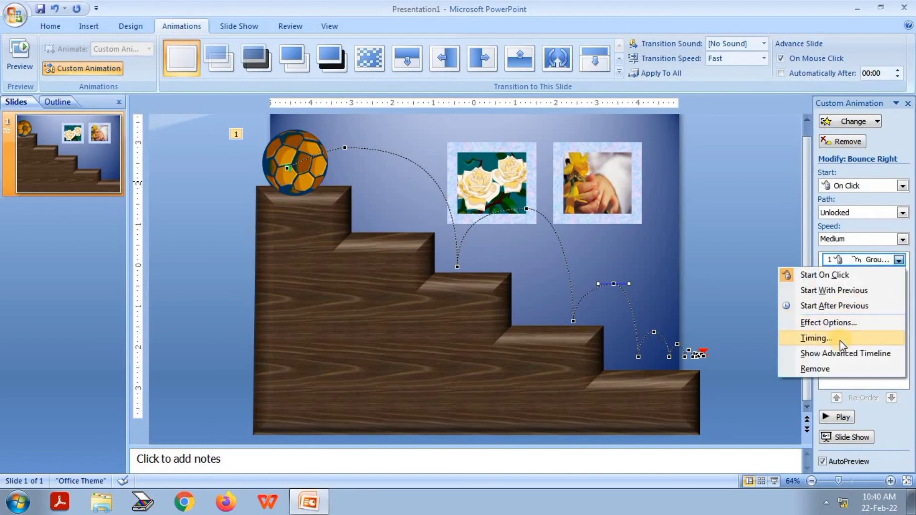
pyautogui.click(841, 339)
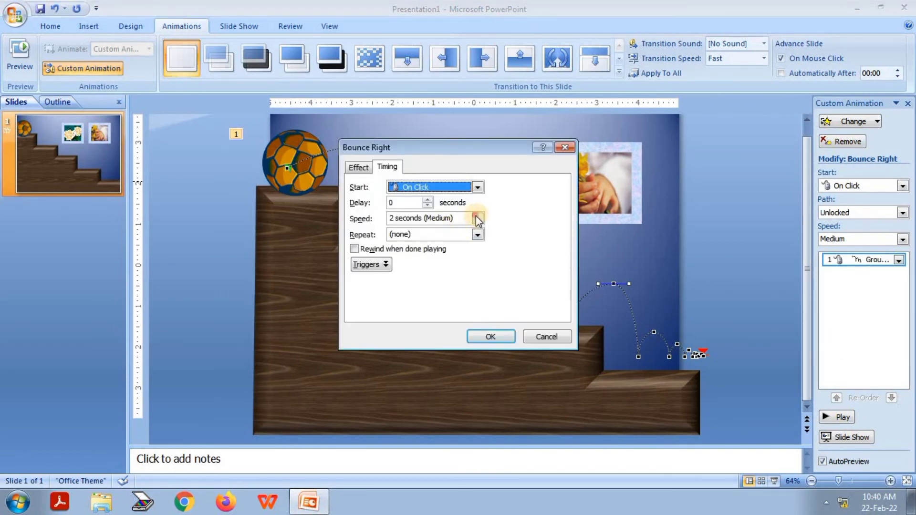
pyautogui.click(477, 218)
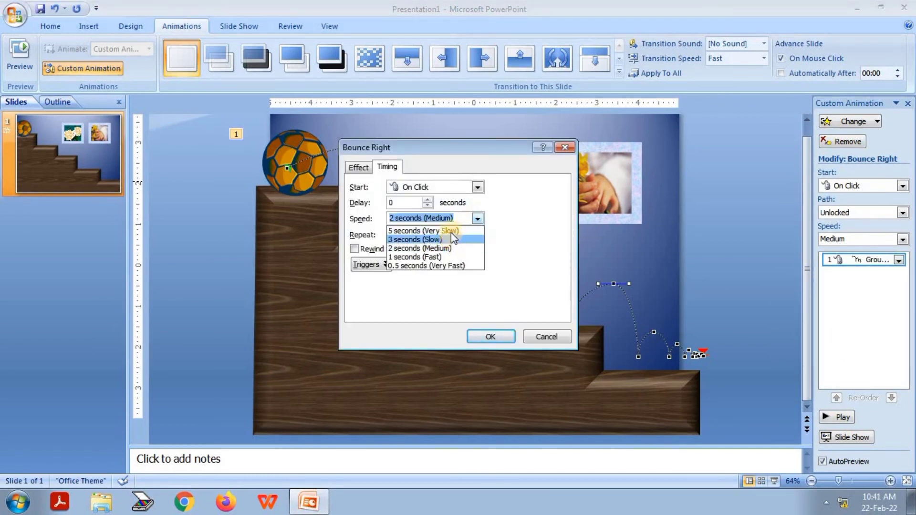
pyautogui.click(451, 231)
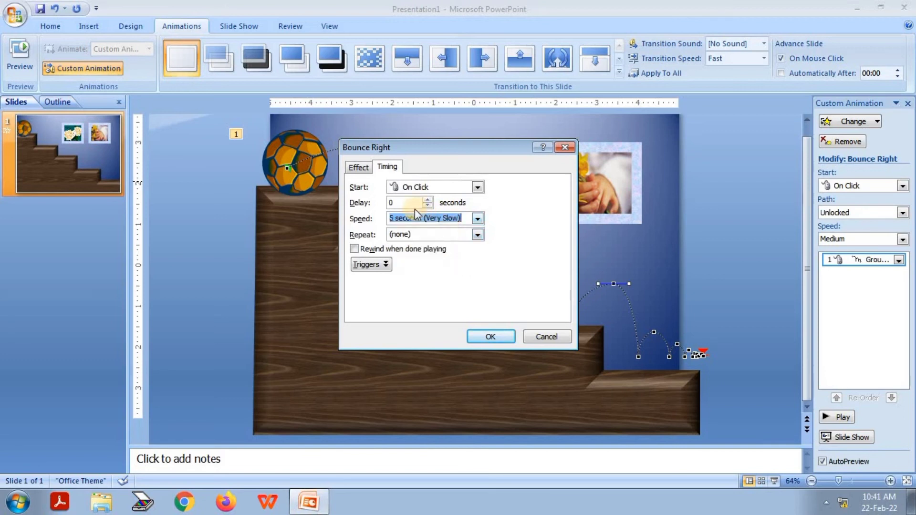
pyautogui.click(477, 234)
pyautogui.click(433, 308)
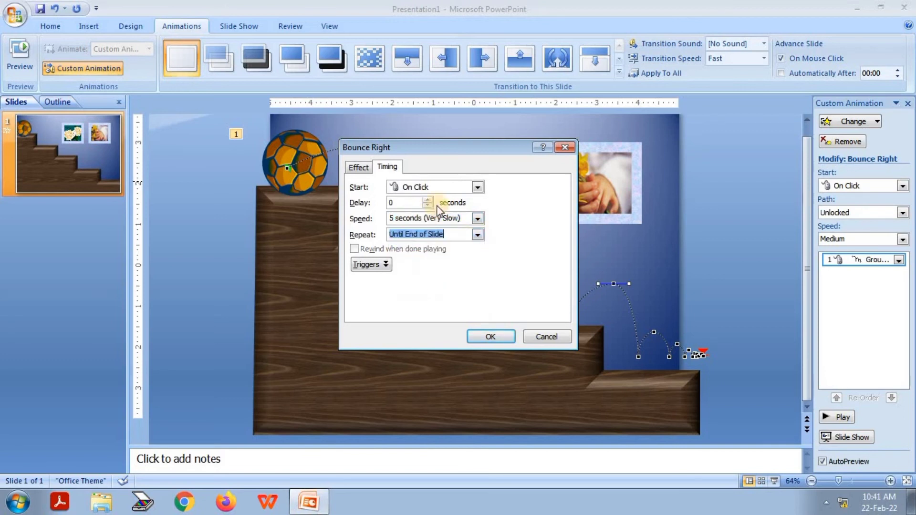
pyautogui.click(478, 187)
pyautogui.click(438, 213)
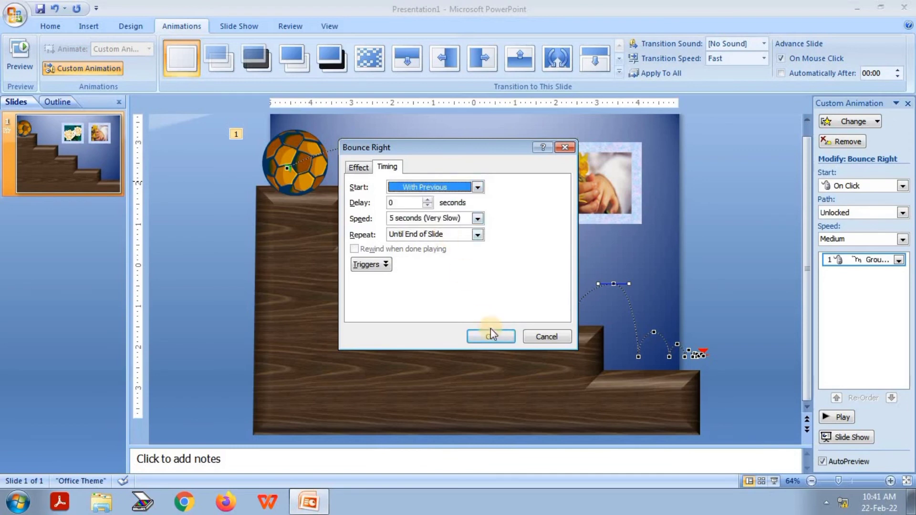
pyautogui.click(492, 337)
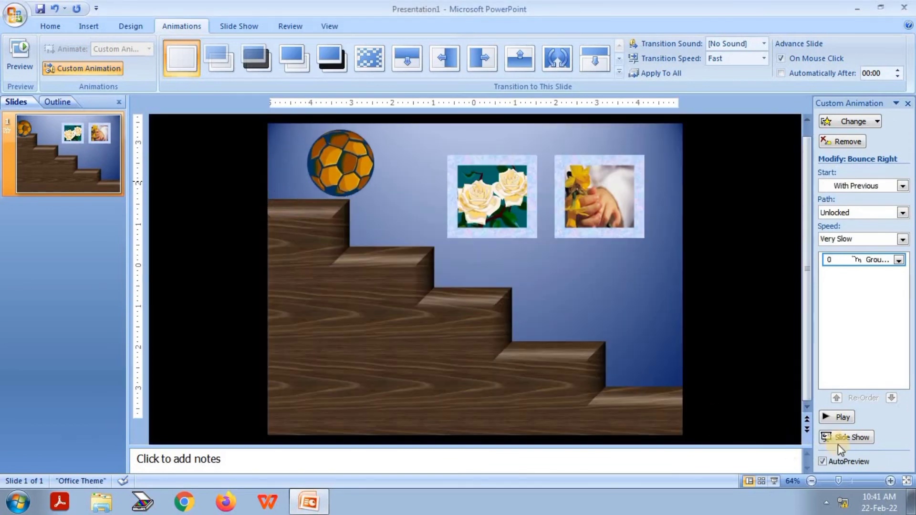
# Run the slide show to watch the ball bounce down the stairs, and end the show.
pyautogui.click(854, 441)
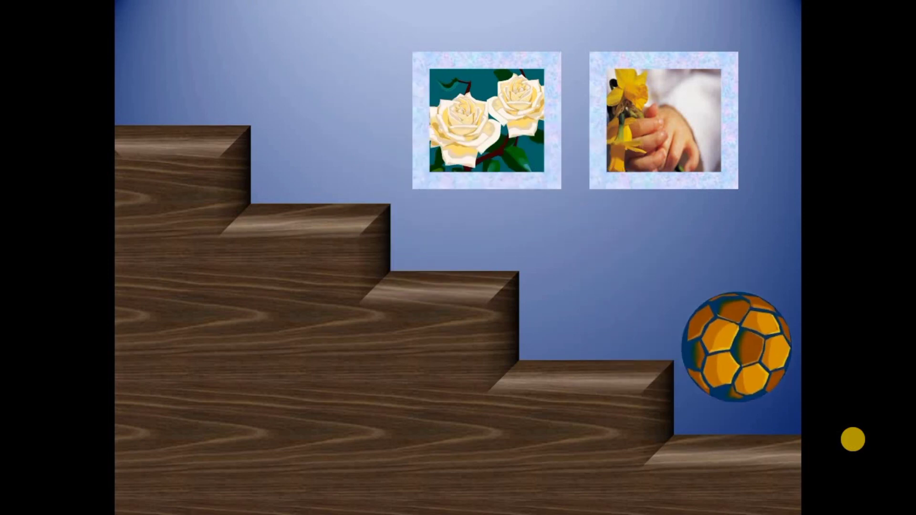
pyautogui.rightClick(760, 347)
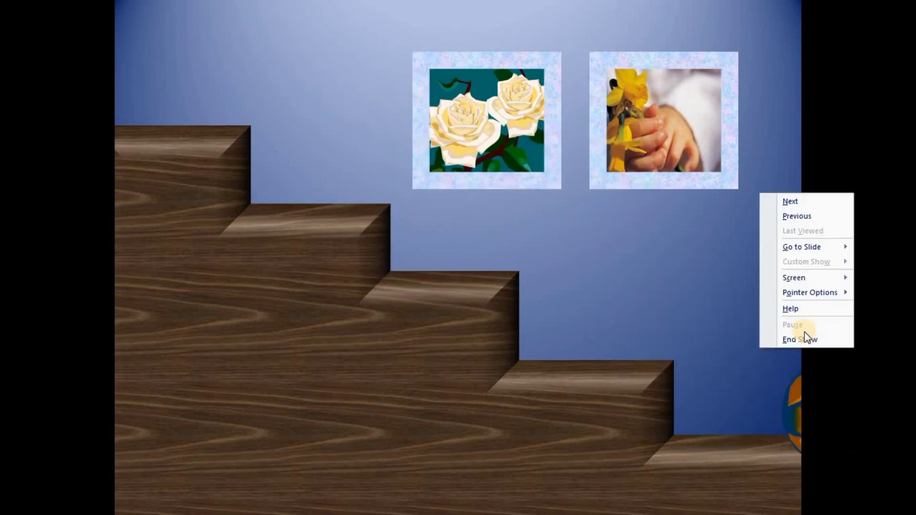
pyautogui.click(805, 340)
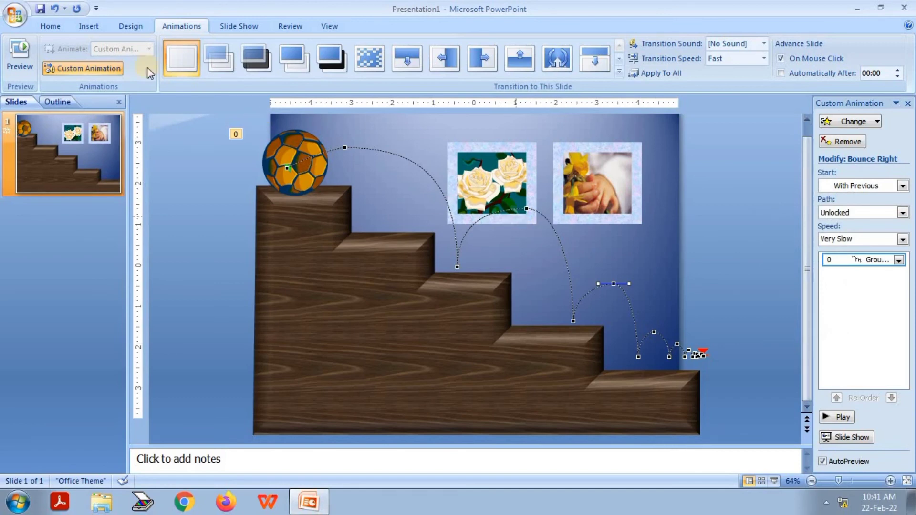
# Save the presentation in the Documents library, naming the file "ball animation" followed by the person's name.
pyautogui.click(9, 14)
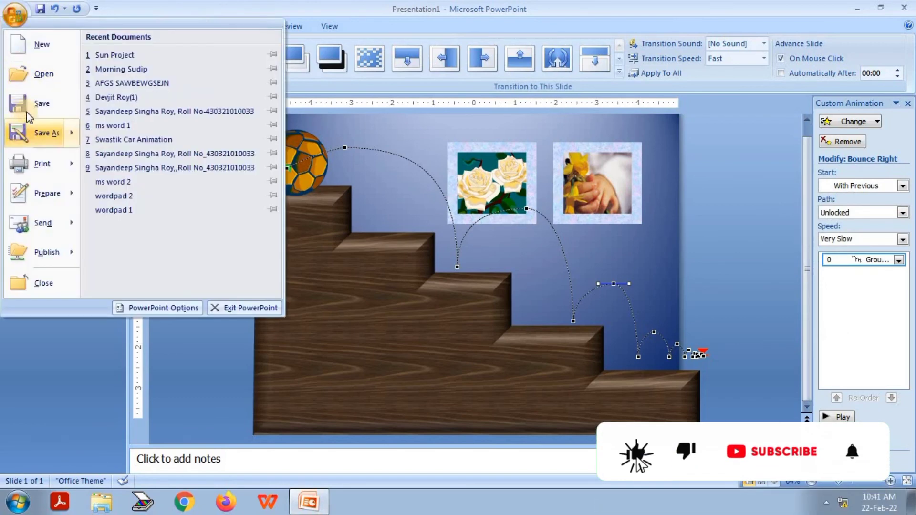
pyautogui.click(41, 103)
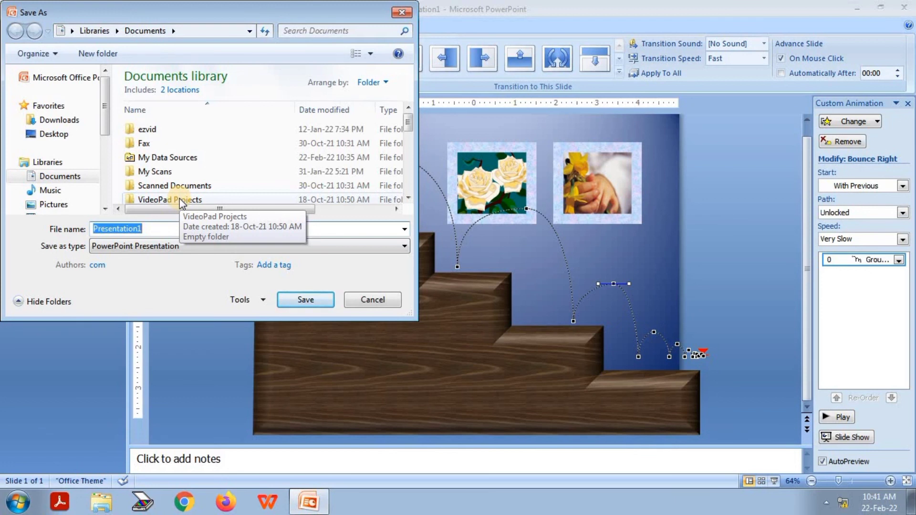
pyautogui.write('ball animation Antaran')
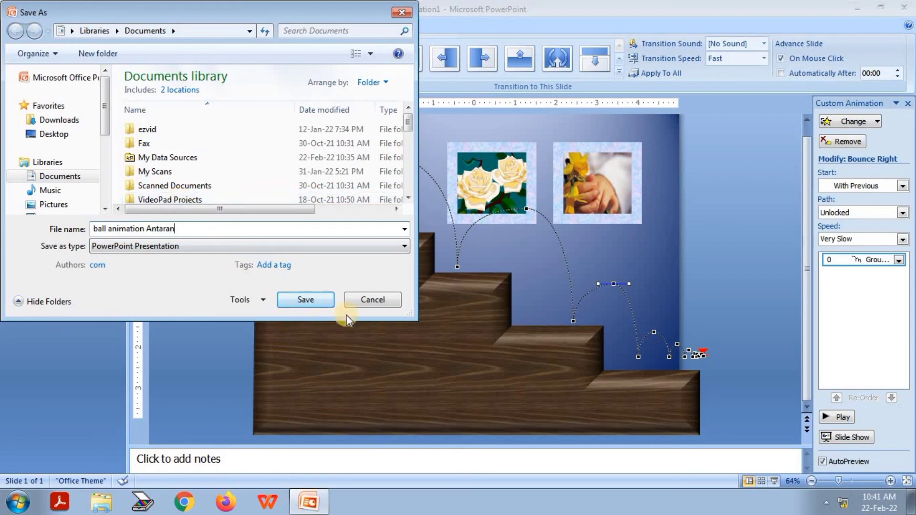
pyautogui.click(319, 305)
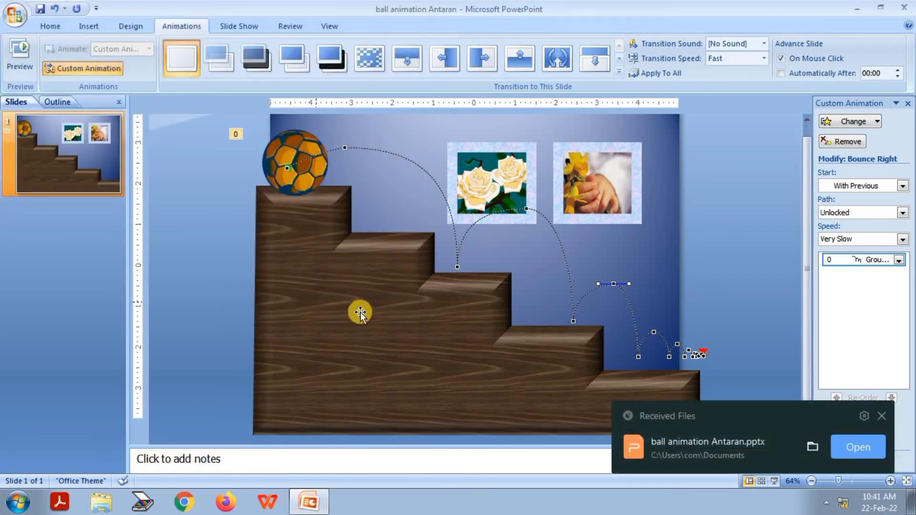